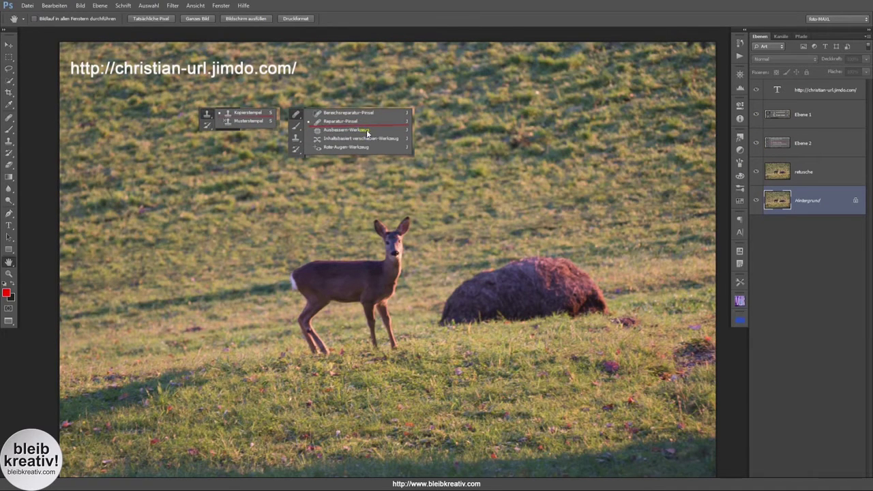
- Hide the Ebene 1 overlay, then toggle the retusche layer off and on to compare
click(755, 115)
click(756, 173)
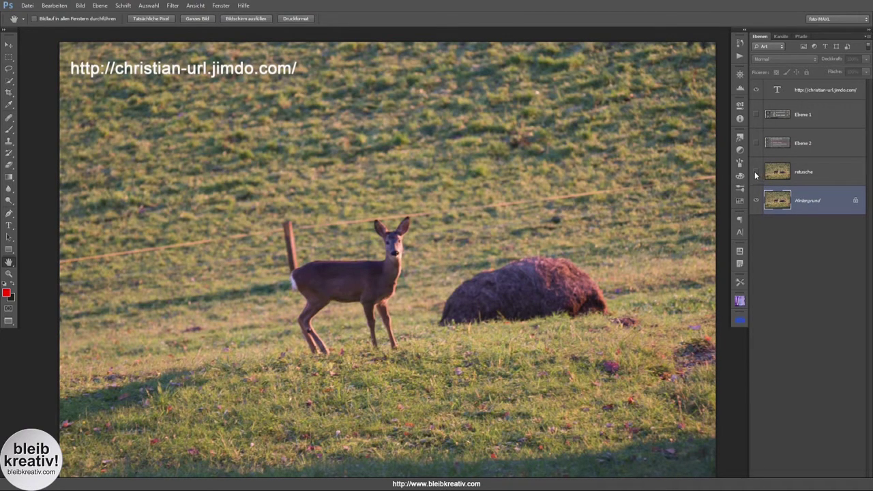
click(756, 172)
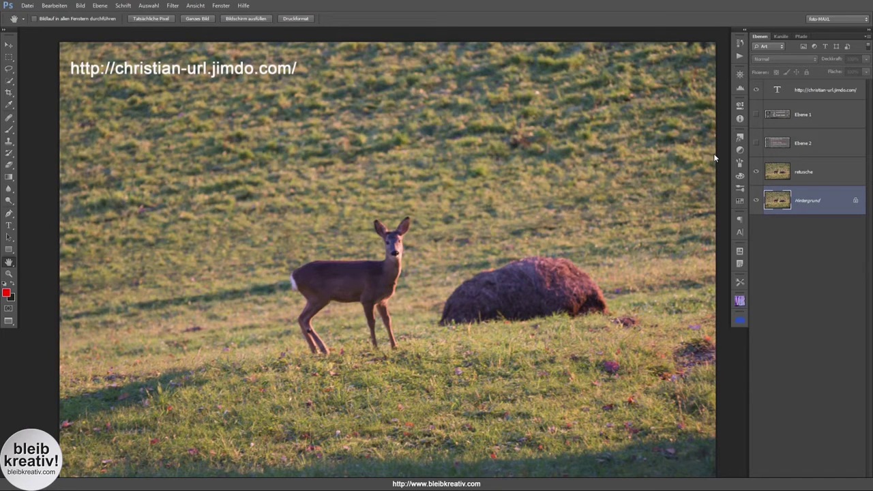
- Show then hide Ebene 1 and 2, and hide the URL text and retusche layers
click(755, 114)
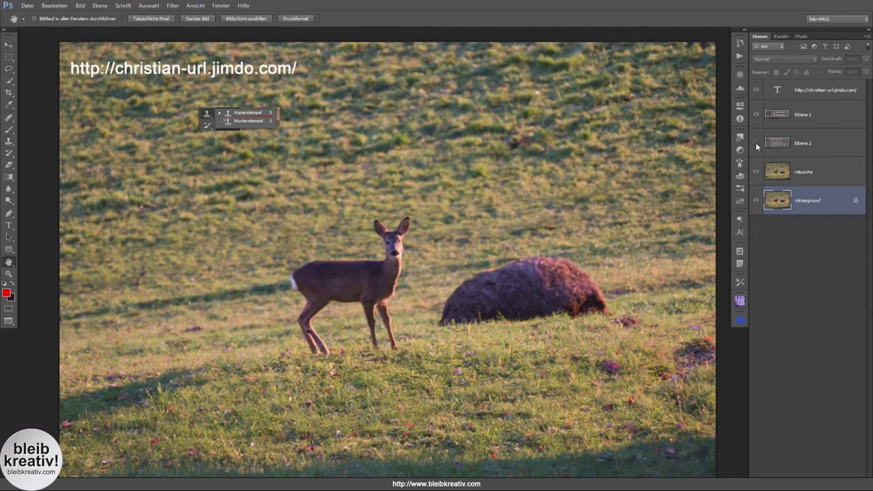
click(756, 143)
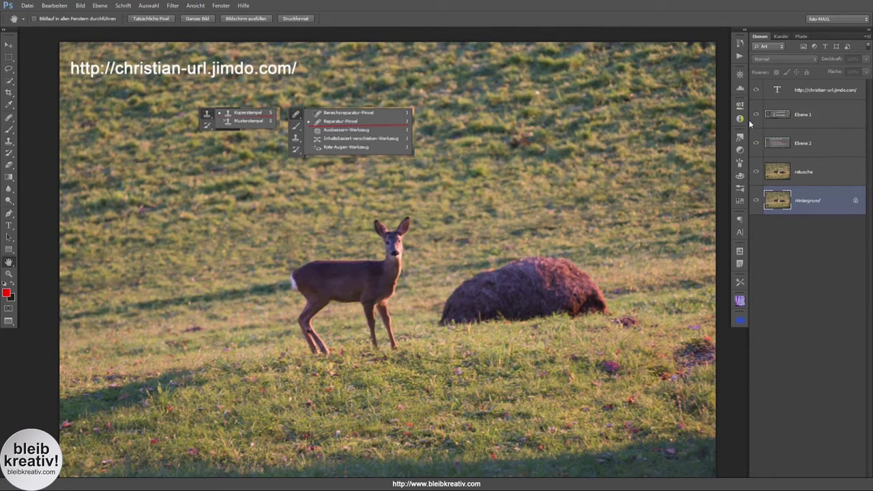
click(756, 133)
drag(756, 134, 754, 116)
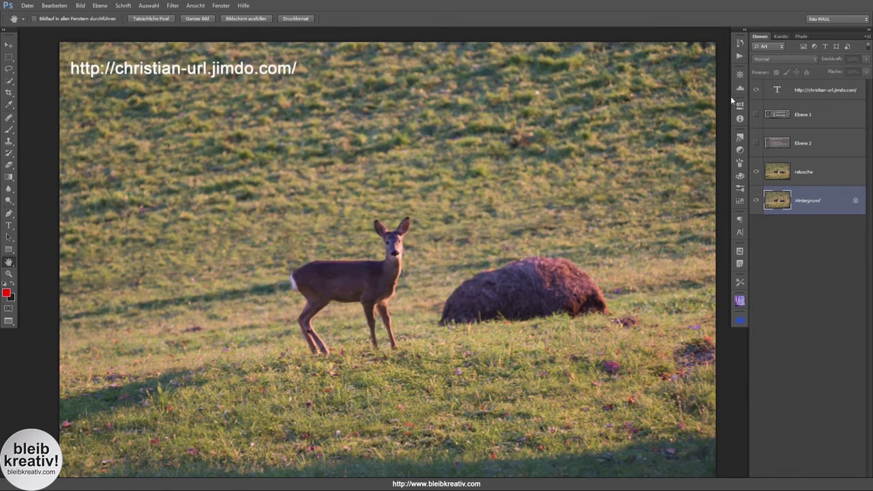
click(756, 89)
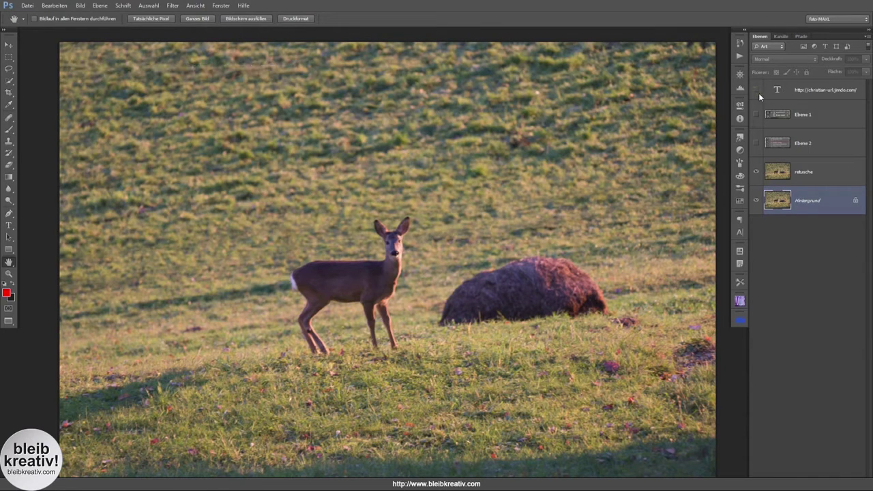
click(755, 172)
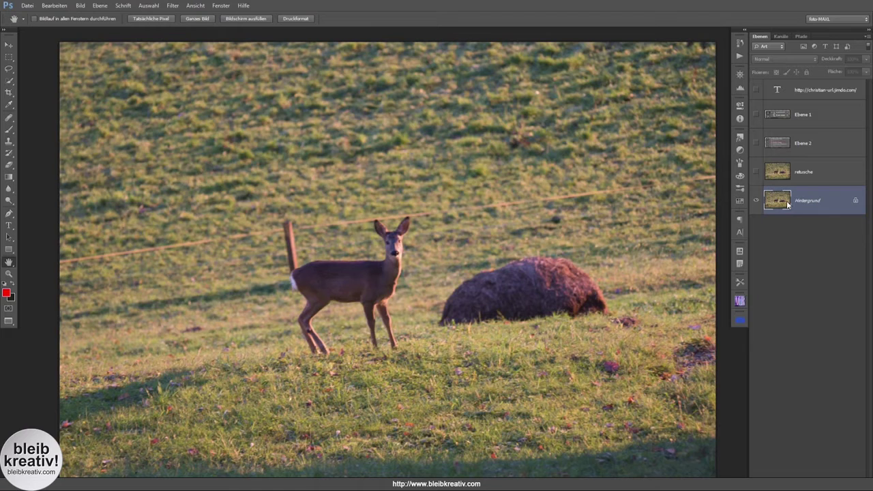
- Duplicate the Hintergrund layer and rename the copy 'retusche zaun weg'
key(ctrl+j)
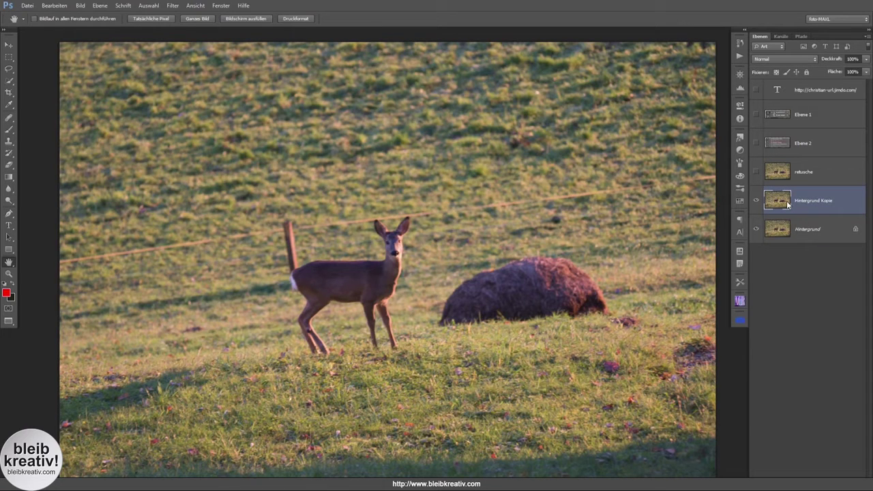
double_click(810, 201)
text(retusche za)
text(un weg)
key(Return)
key(ctrl+plus)
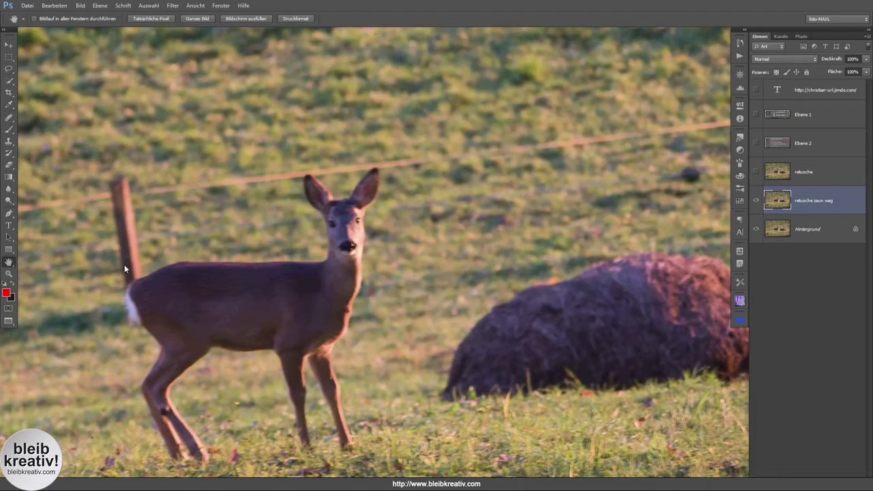
- Set up the Clone Stamp with a 100% hardness brush near the left fence wire
drag(129, 221, 499, 261)
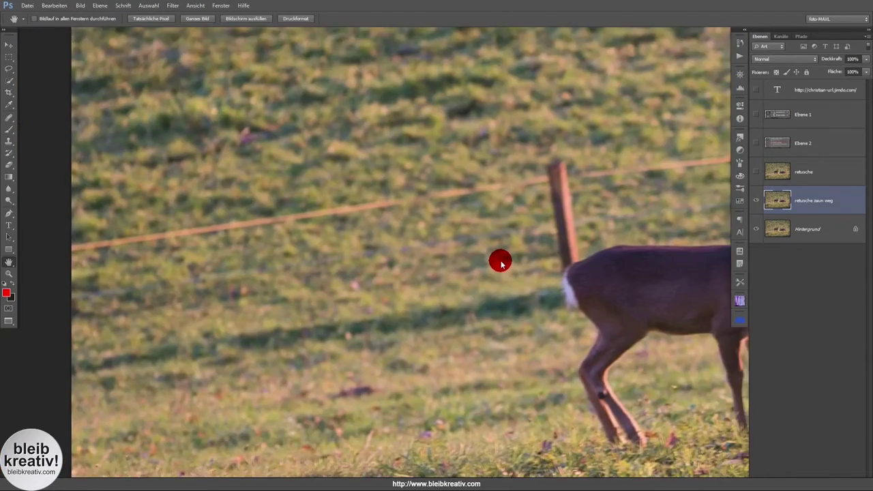
key(s)
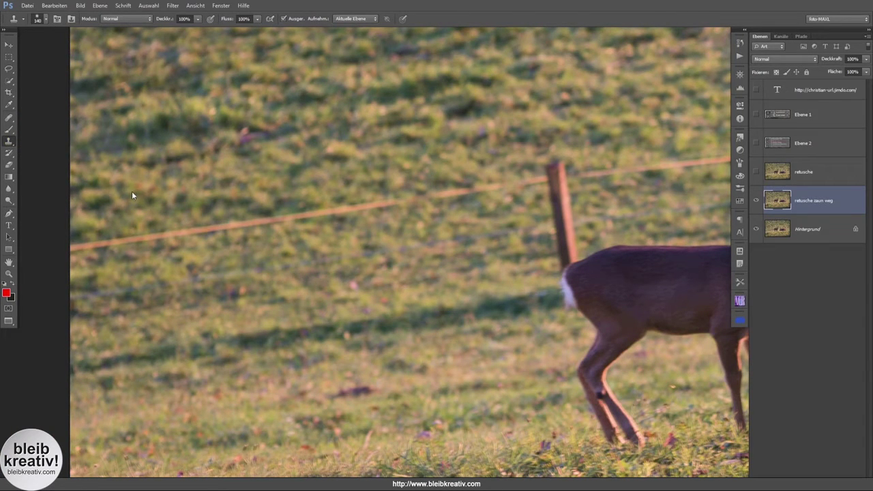
drag(126, 192, 102, 191)
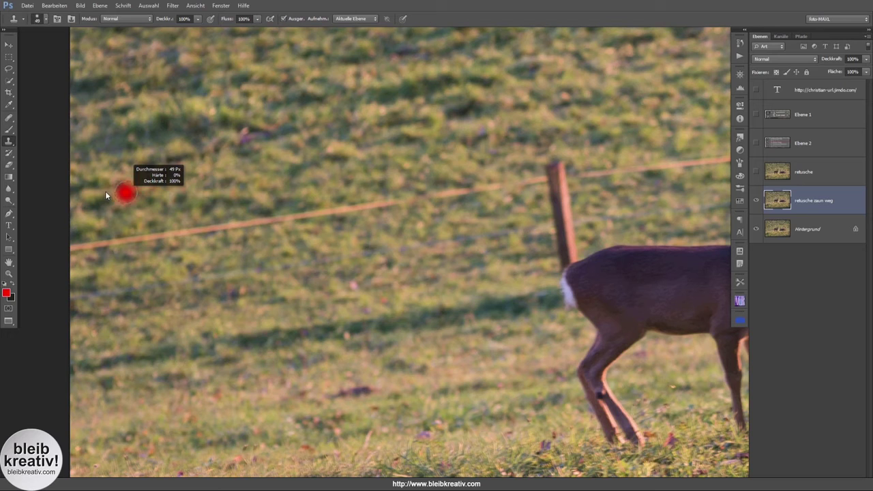
key(j)
right_click(205, 195)
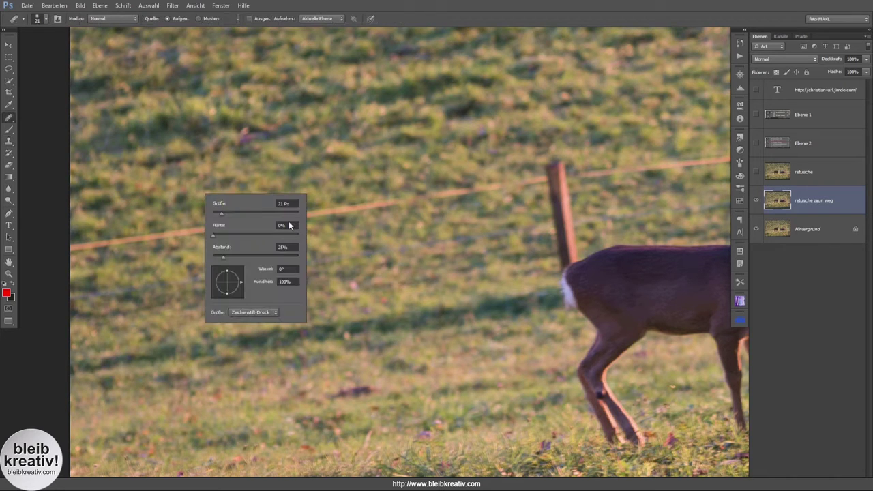
drag(219, 236, 313, 219)
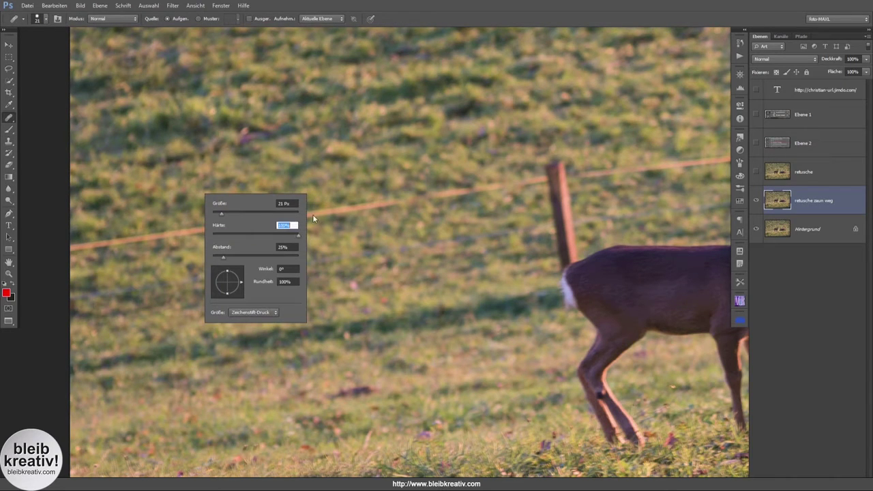
click(432, 13)
key(s)
right_click(172, 195)
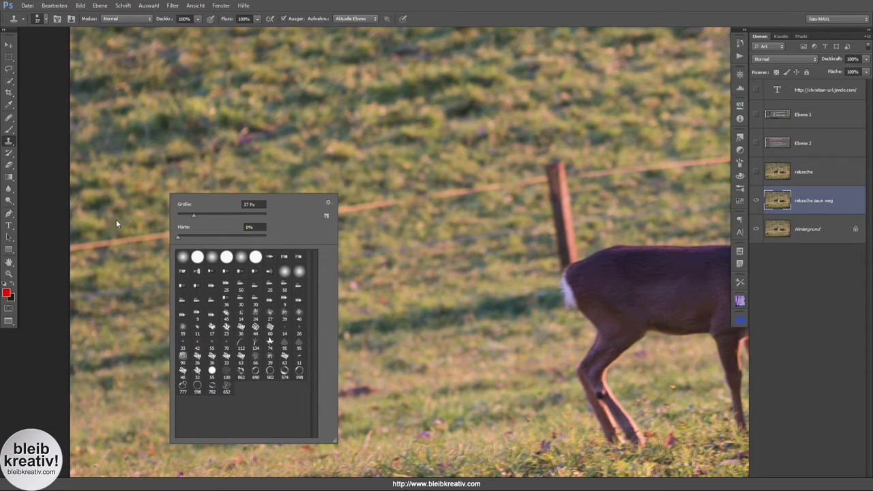
key(Return)
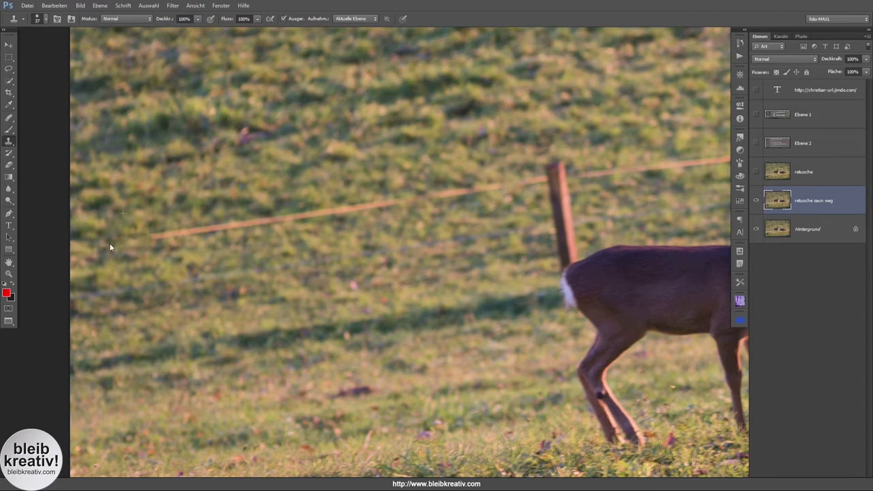
- Clone grass over the wire left of the post with a 74 px brush, then add Ebene 3
drag(165, 238, 170, 231)
drag(263, 221, 479, 186)
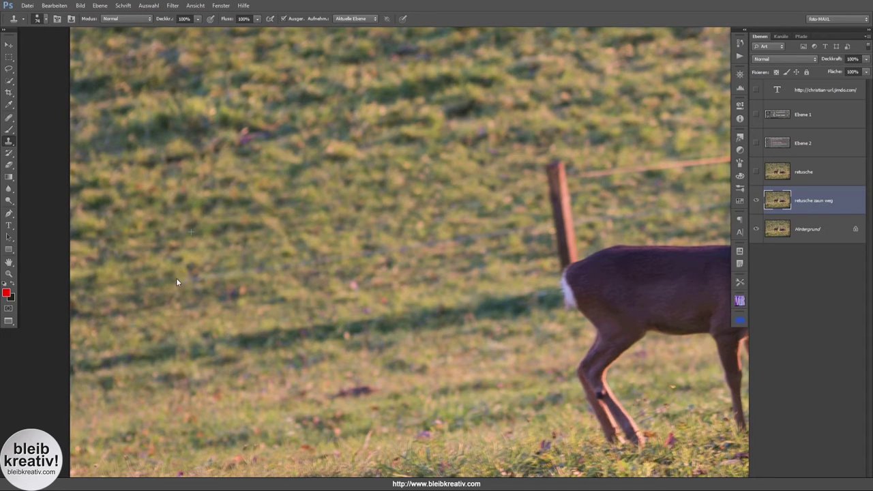
click(533, 228)
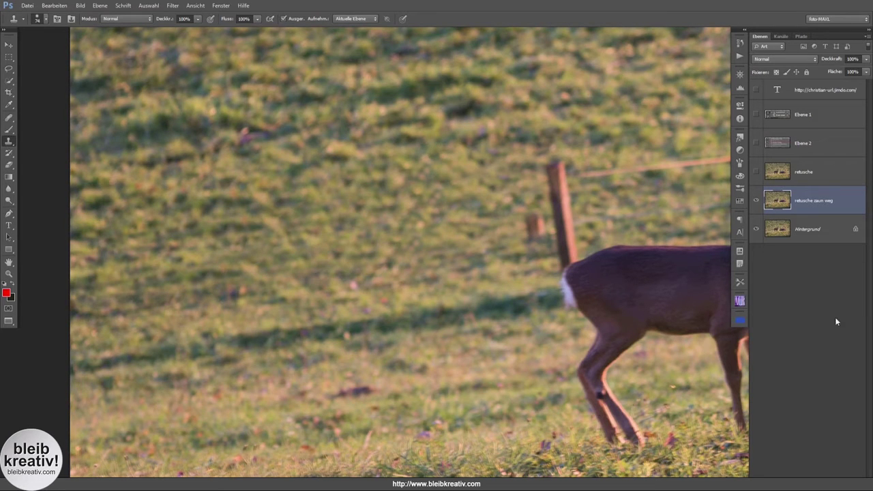
key(ctrl+shift+alt+n)
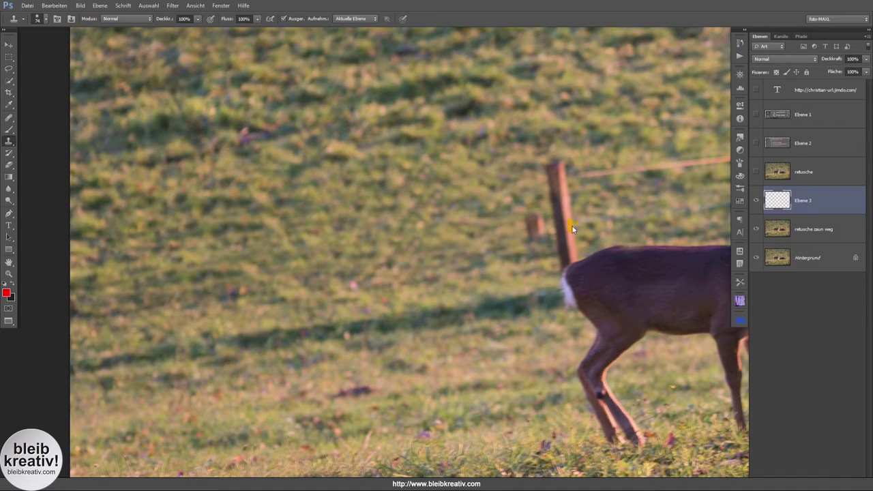
- Circle the problem spots in red on Ebene 3, then delete that layer
key(b)
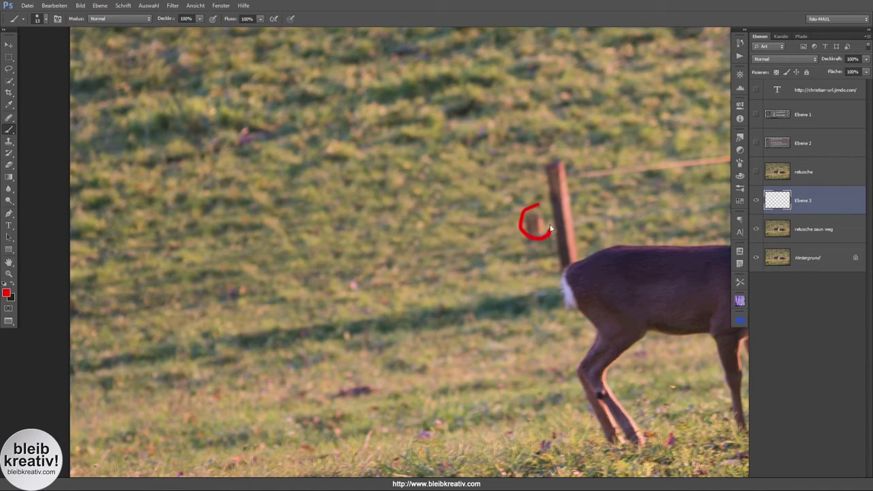
drag(547, 212, 540, 205)
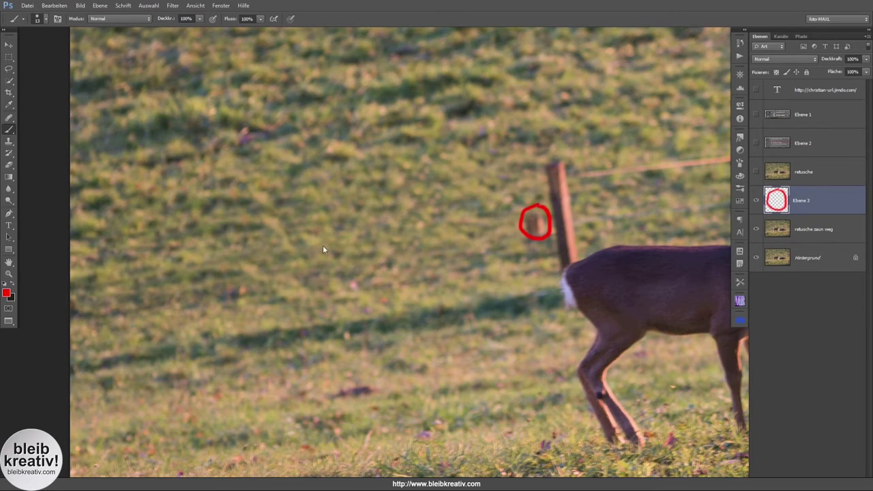
mouse_move(230, 214)
mouse_down()
mouse_move(273, 236)
mouse_move(237, 219)
mouse_move(231, 190)
mouse_up()
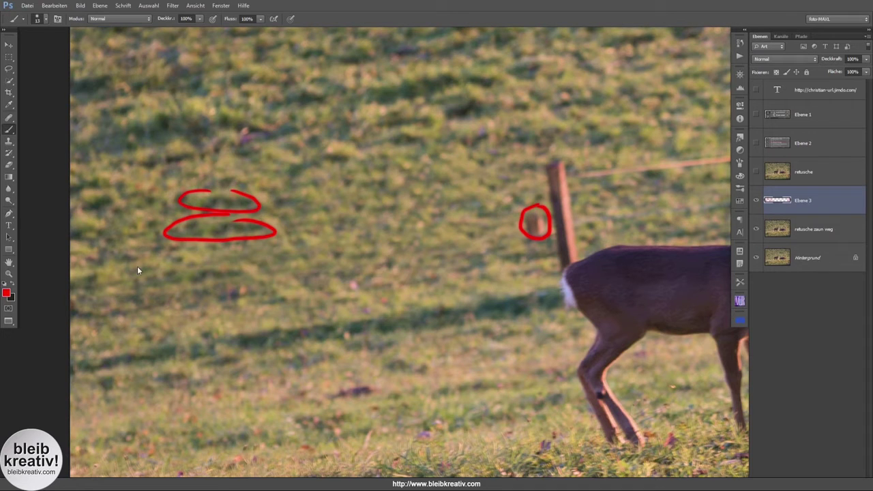
mouse_move(135, 271)
mouse_down()
mouse_move(102, 282)
mouse_move(157, 272)
mouse_up()
drag(136, 242, 141, 256)
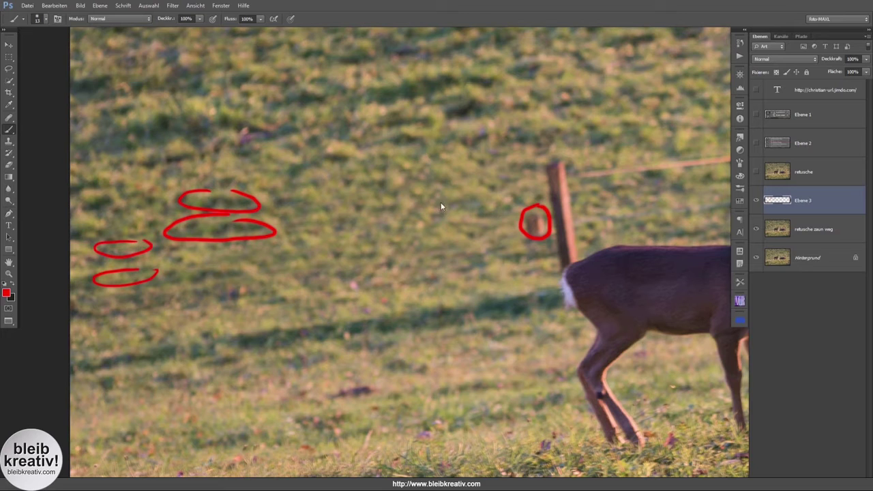
mouse_move(424, 199)
mouse_down()
mouse_move(429, 183)
mouse_move(441, 208)
mouse_up()
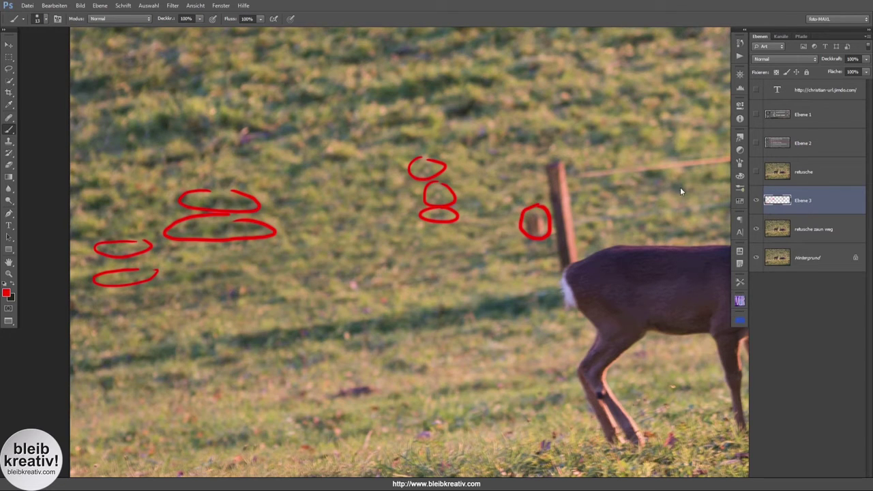
key(Delete)
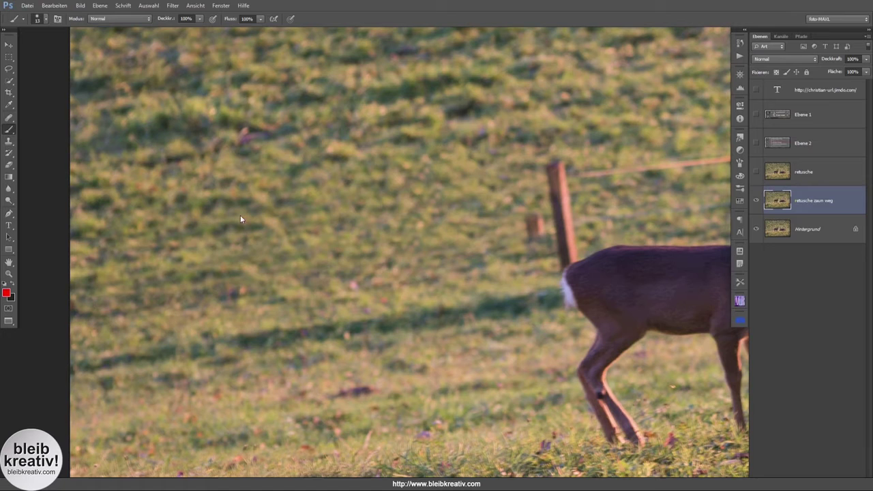
- Heal away the stump beside the post and lower the Healing Brush hardness to minimum
key(j)
drag(9, 117, 47, 127)
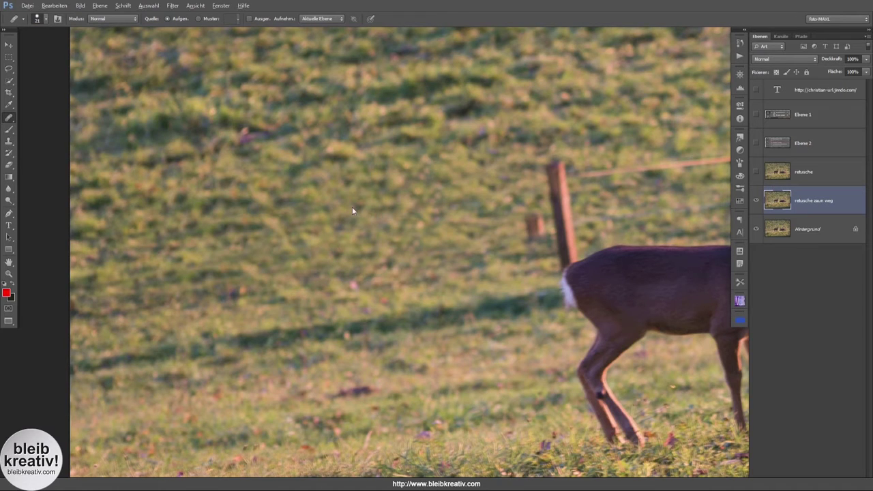
drag(532, 218, 541, 233)
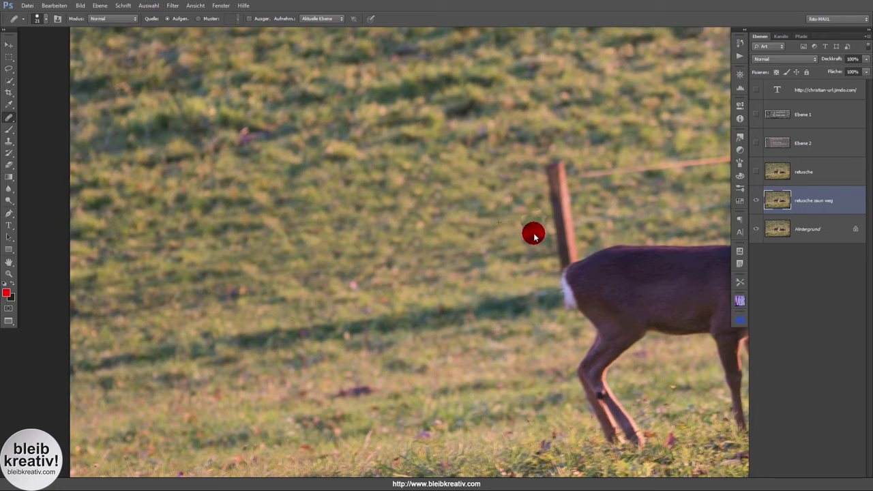
right_click(485, 200)
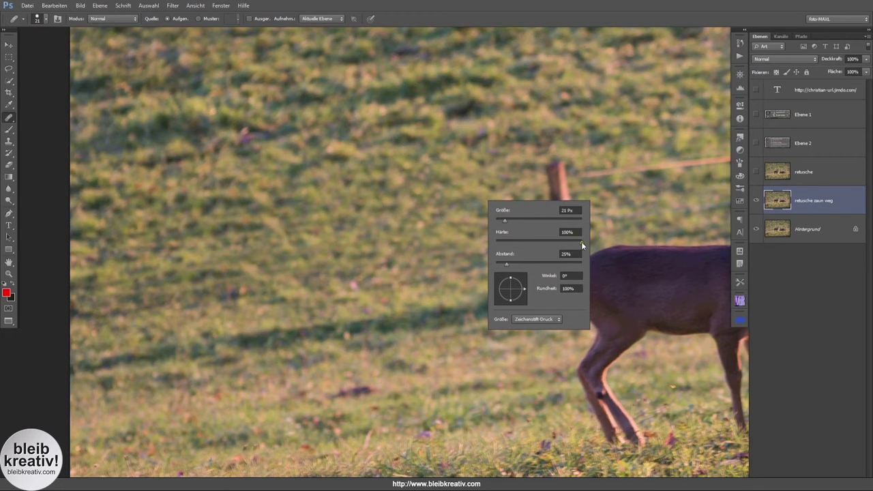
drag(494, 240, 473, 240)
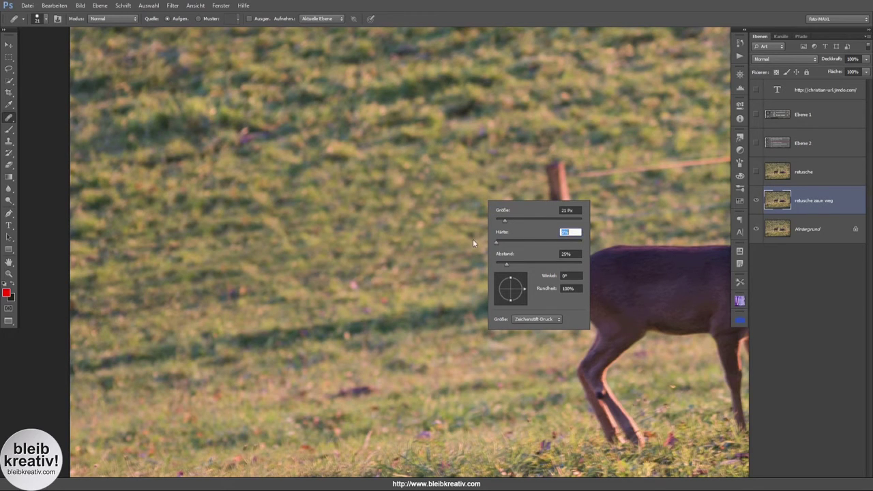
click(452, 203)
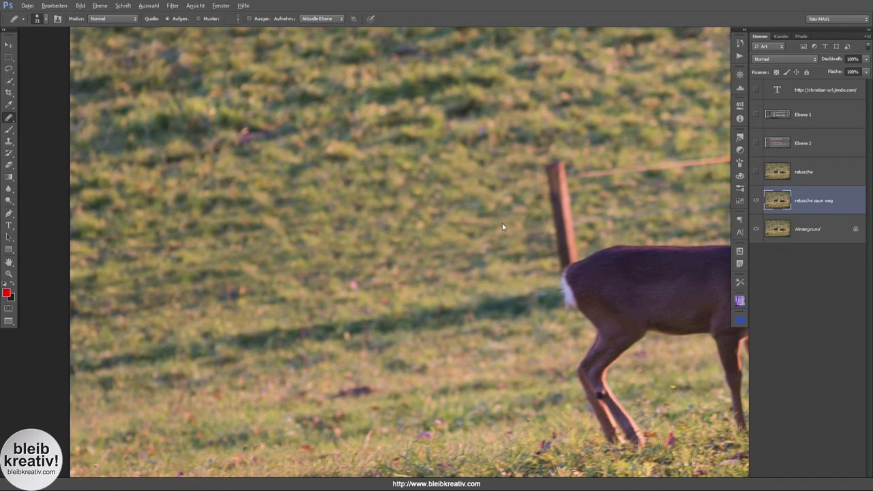
- Heal the grass by the post and four small dark spots in the meadow
mouse_move(525, 217)
mouse_down()
mouse_move(542, 216)
mouse_move(526, 218)
mouse_move(531, 223)
mouse_up()
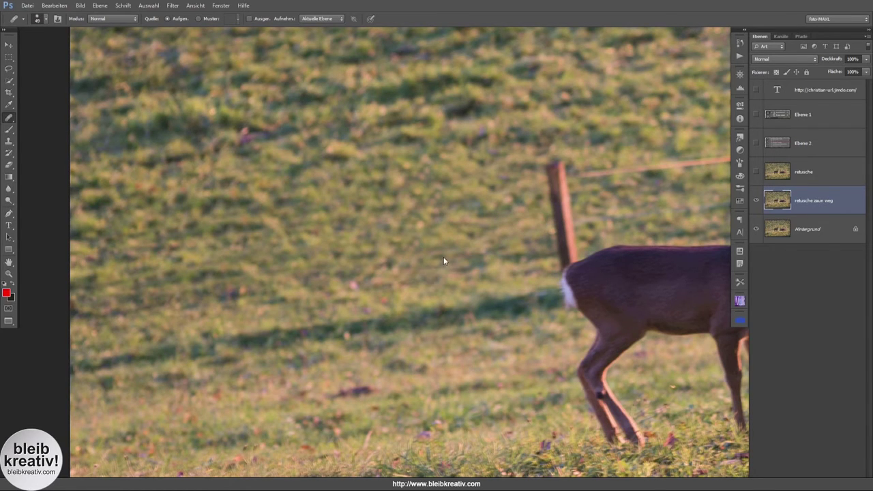
click(350, 286)
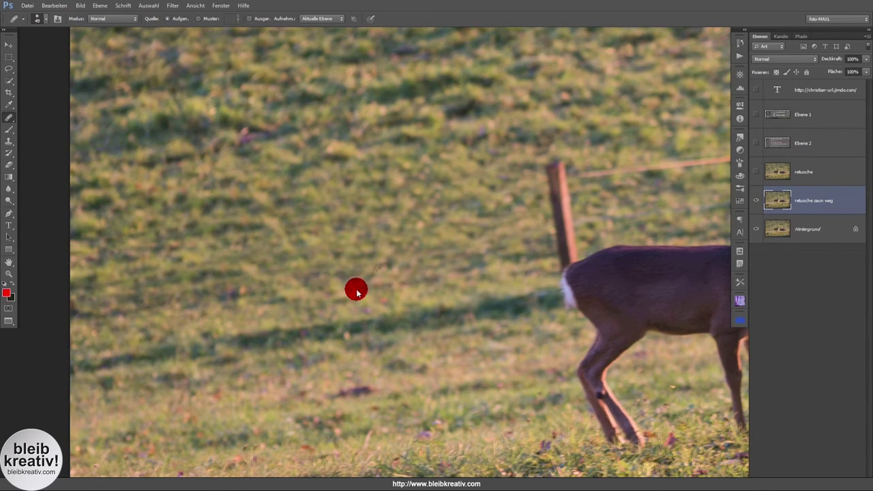
click(216, 231)
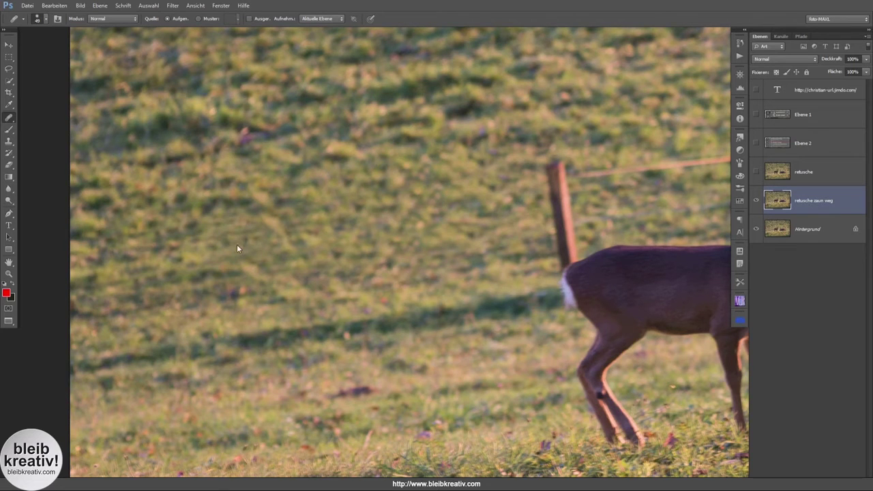
click(244, 234)
click(235, 288)
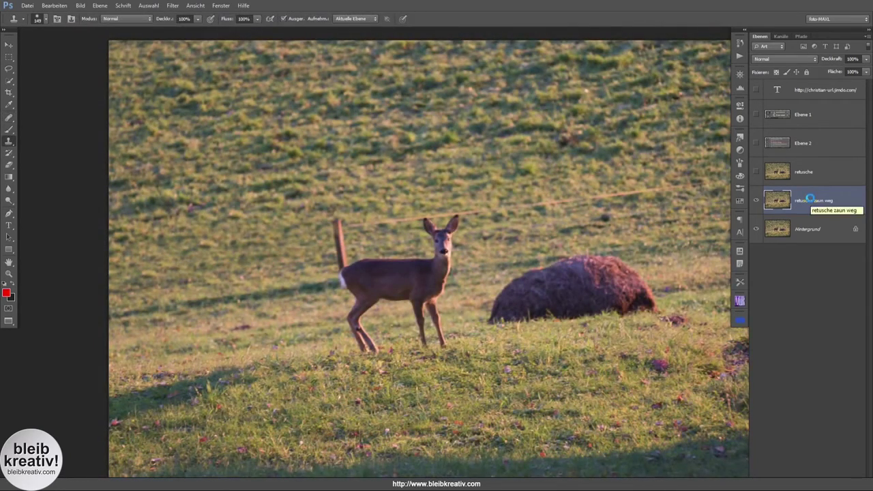
key(ctrl+plus)
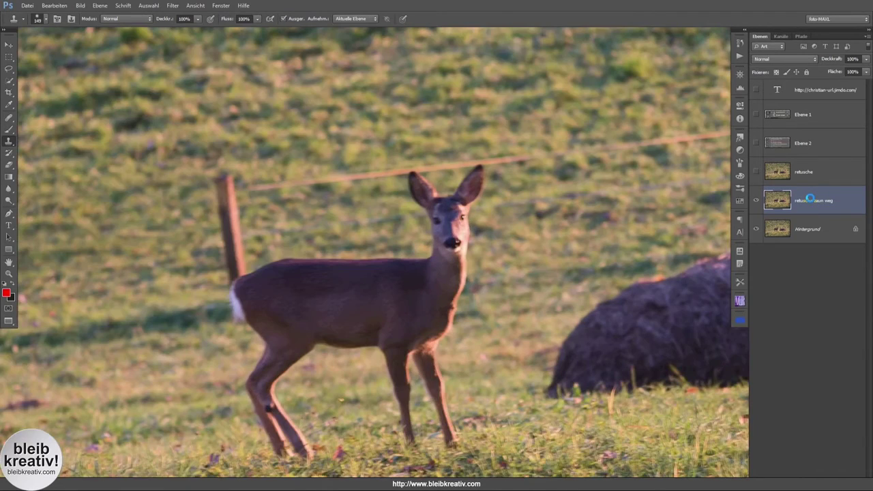
- Clone out the right end and middle stretch of the wire and smooth the grass there
drag(362, 226, 262, 274)
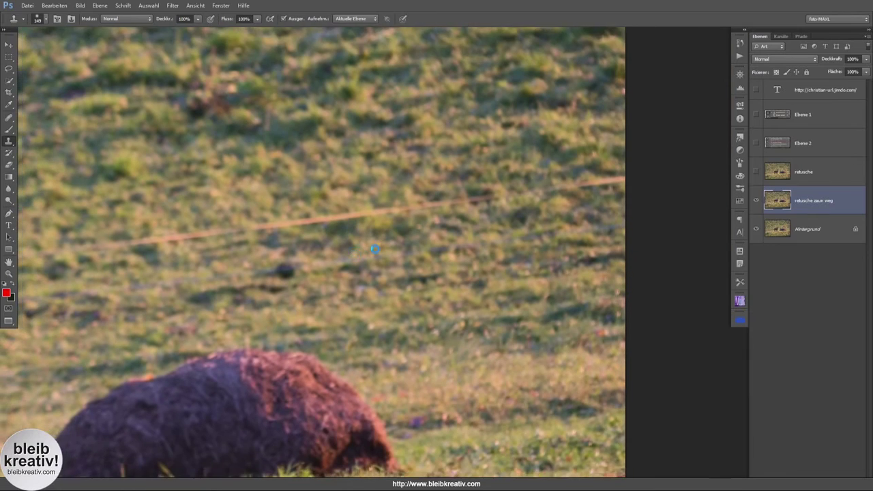
drag(375, 250, 453, 226)
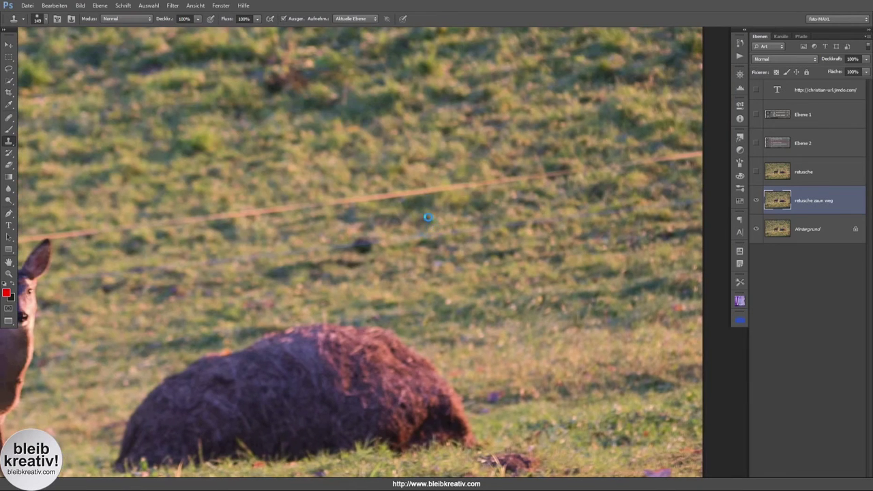
drag(387, 195, 694, 153)
mouse_move(384, 197)
mouse_down()
mouse_move(253, 219)
mouse_move(79, 233)
mouse_up()
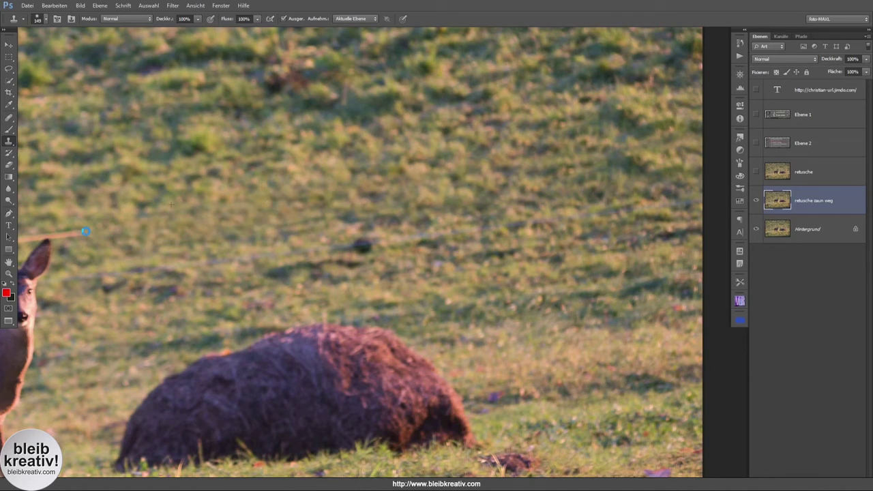
drag(126, 248, 441, 225)
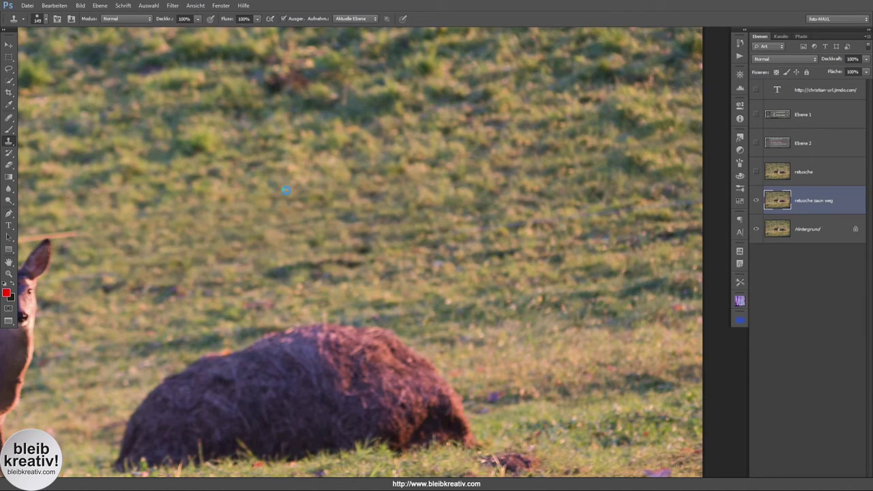
drag(286, 191, 551, 209)
mouse_move(362, 220)
mouse_down()
mouse_move(629, 199)
mouse_move(552, 202)
mouse_up()
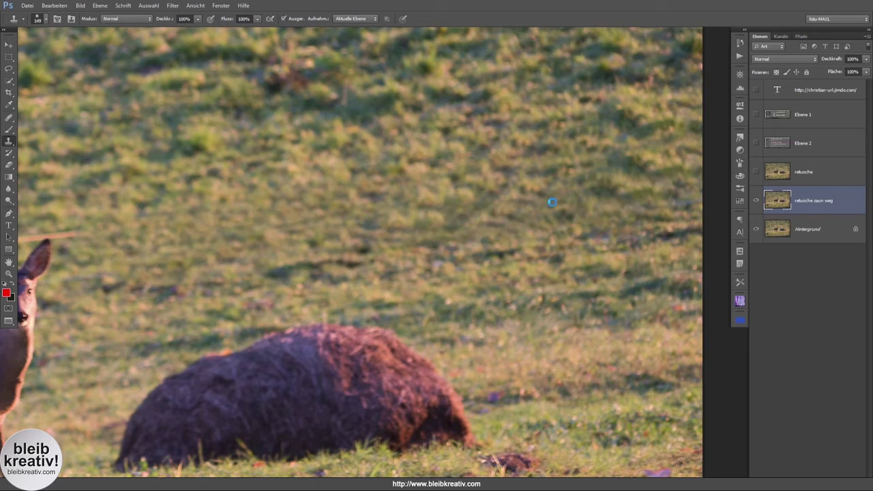
click(678, 197)
scroll(501, 152, down, 2)
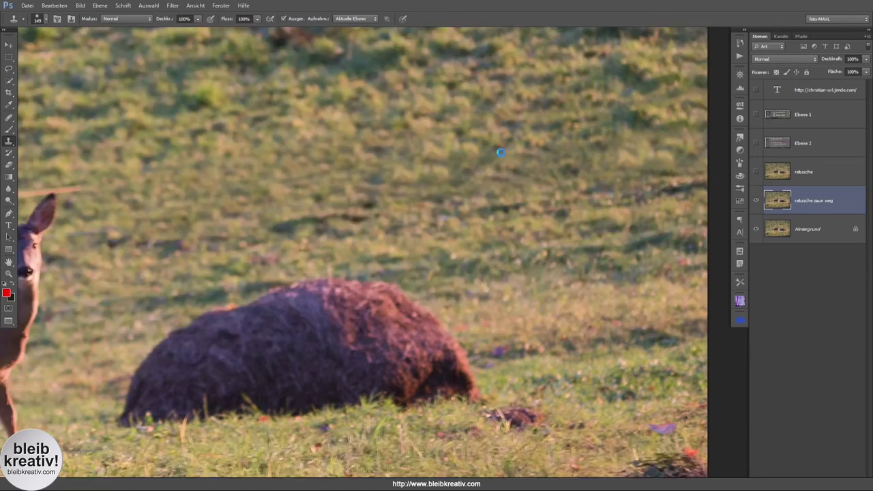
- Clone grass over the fence post behind the deer and the wire's left part
drag(500, 152, 550, 136)
drag(396, 189, 365, 172)
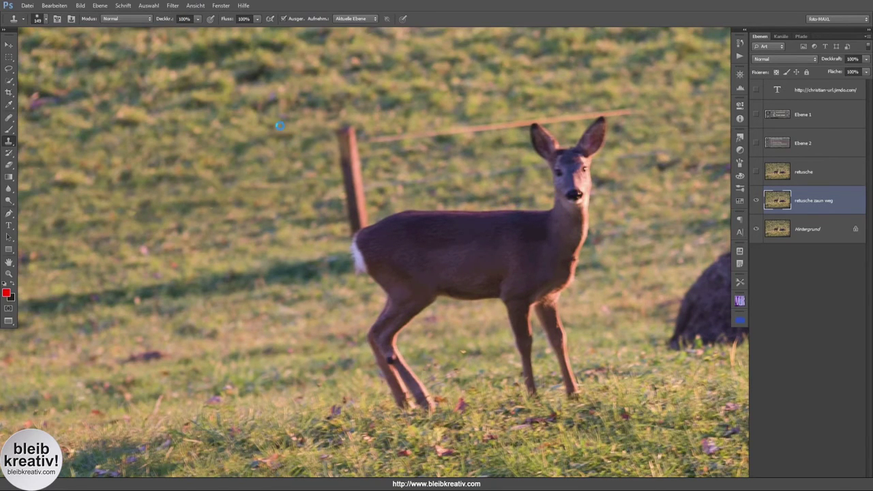
drag(347, 126, 351, 203)
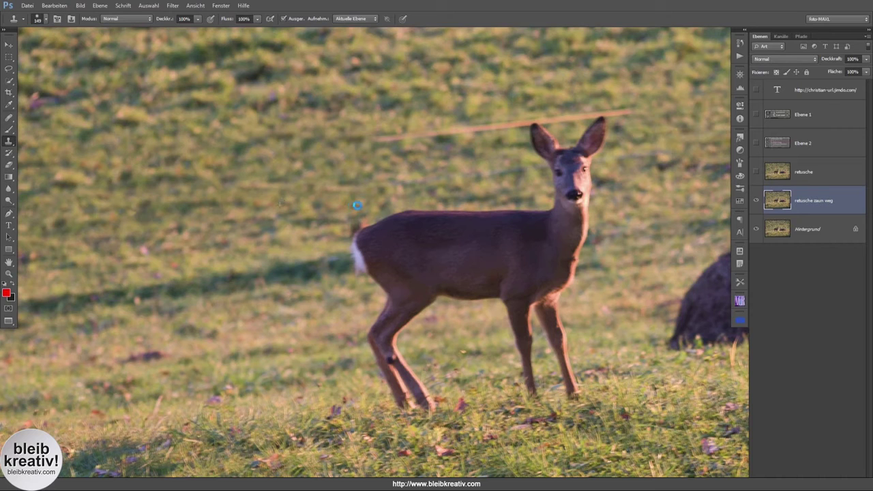
alt+click(333, 116)
click(349, 140)
shift+click(504, 126)
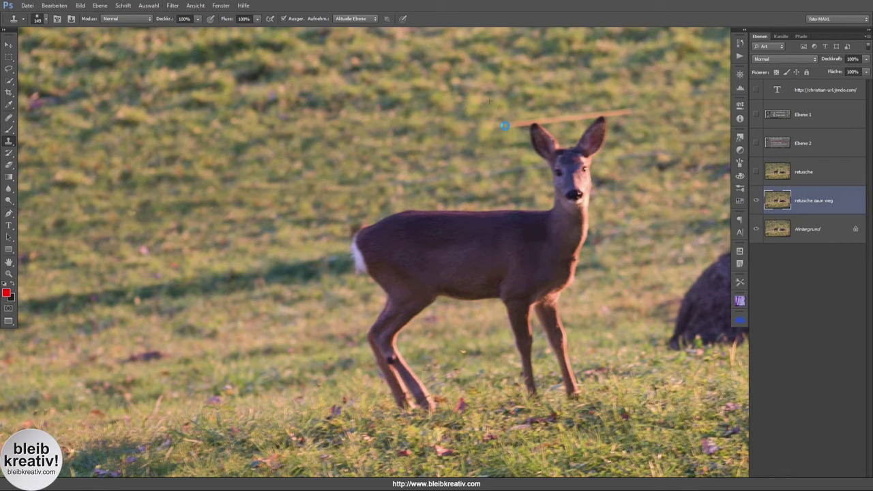
alt+click(290, 146)
click(381, 177)
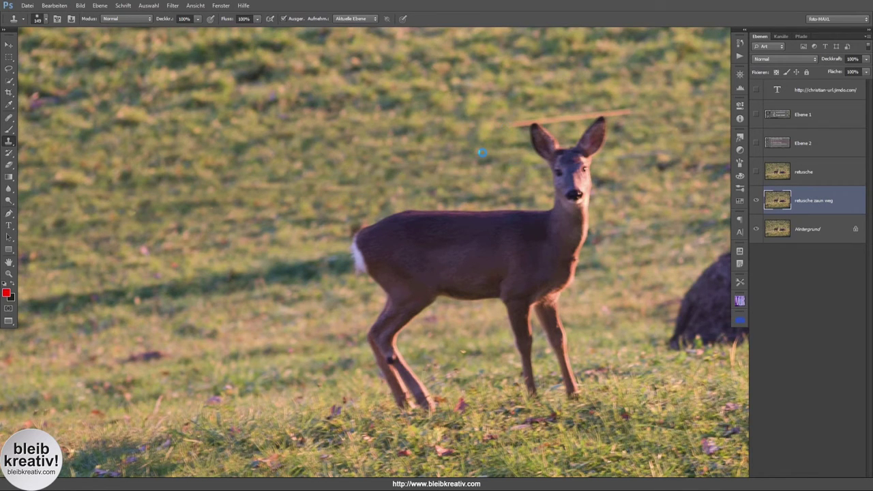
drag(400, 146, 267, 200)
click(430, 164)
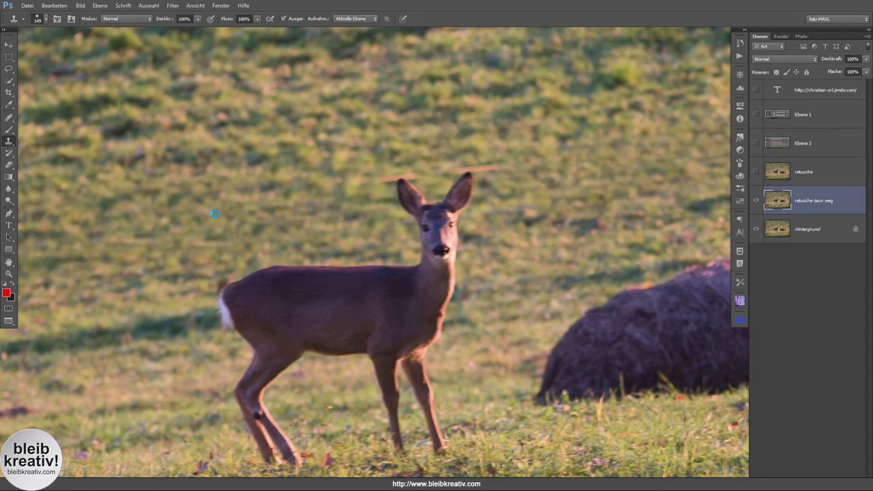
drag(246, 216, 450, 134)
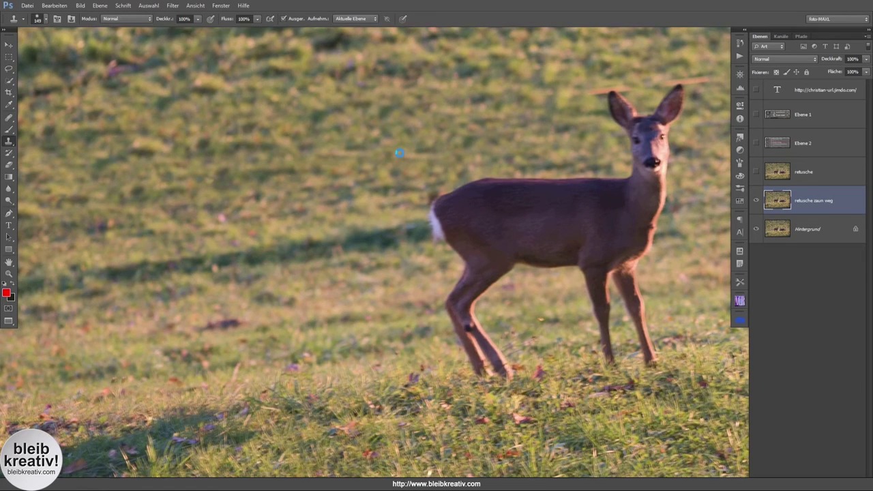
drag(409, 179, 519, 130)
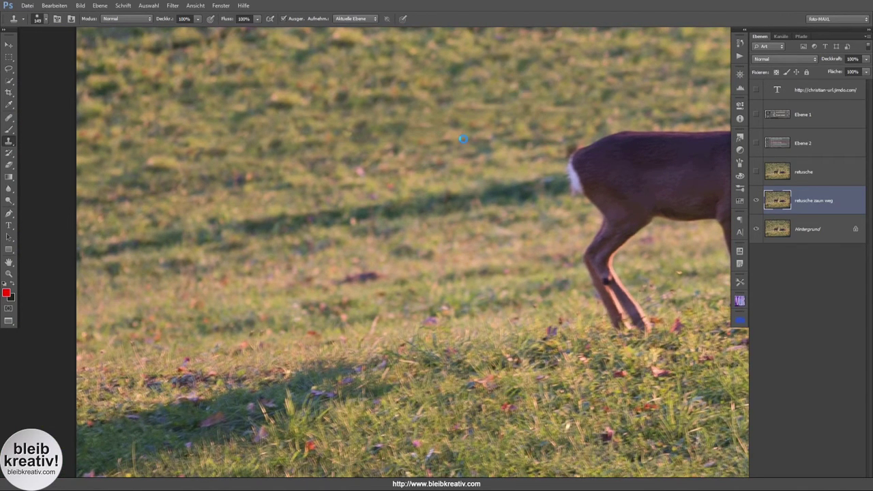
drag(470, 140, 390, 150)
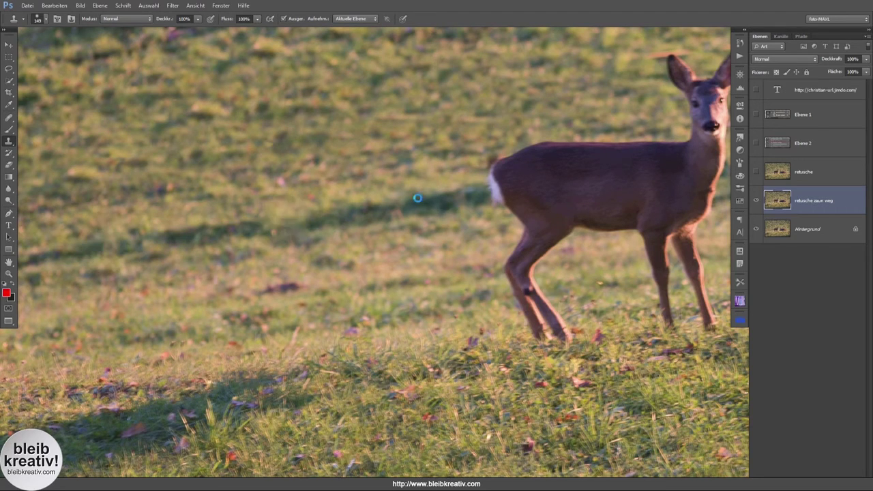
drag(382, 202, 473, 181)
drag(541, 180, 94, 247)
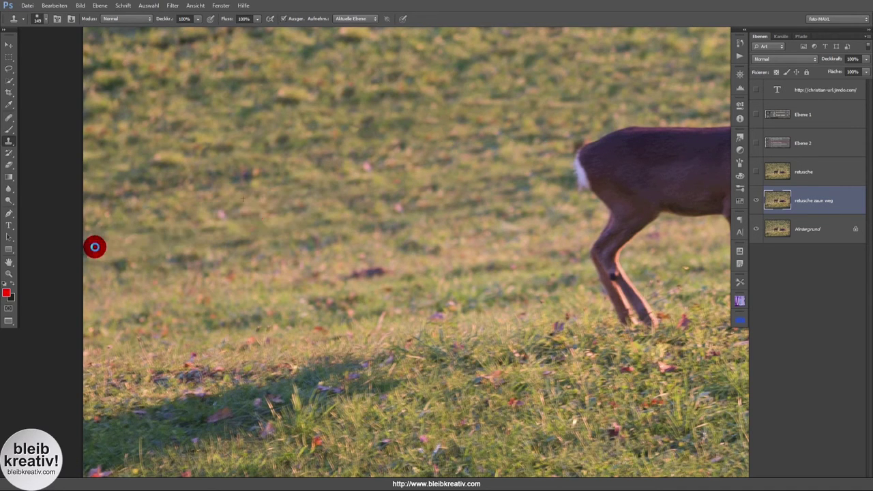
drag(450, 177, 175, 233)
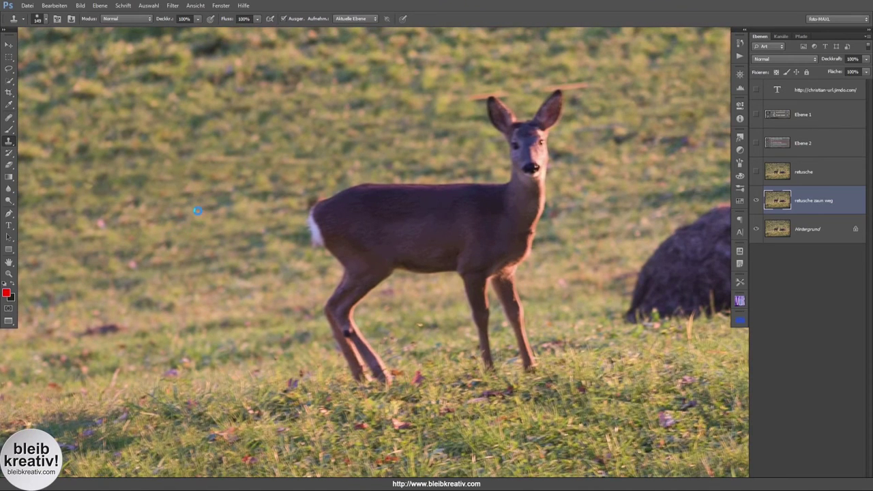
- Shrink the Clone Stamp to 34 px and clone grass over the spot beside the deer's rump
key(ctrl+plus)
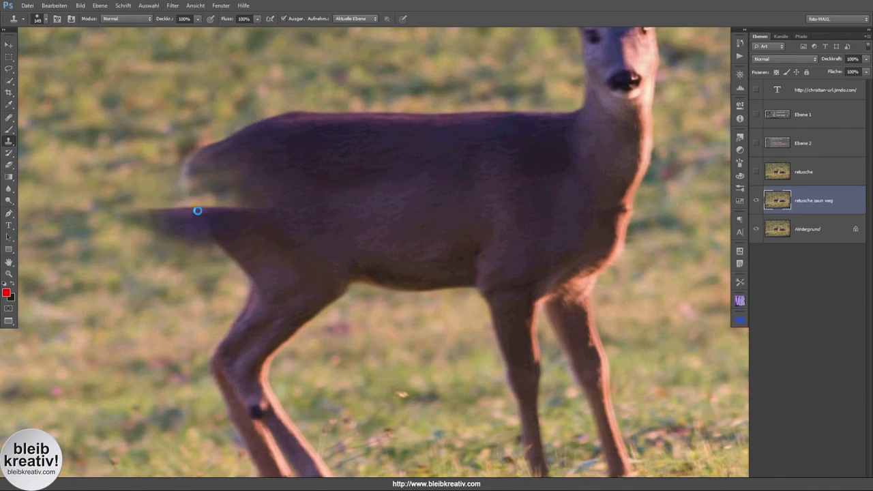
drag(212, 148, 312, 199)
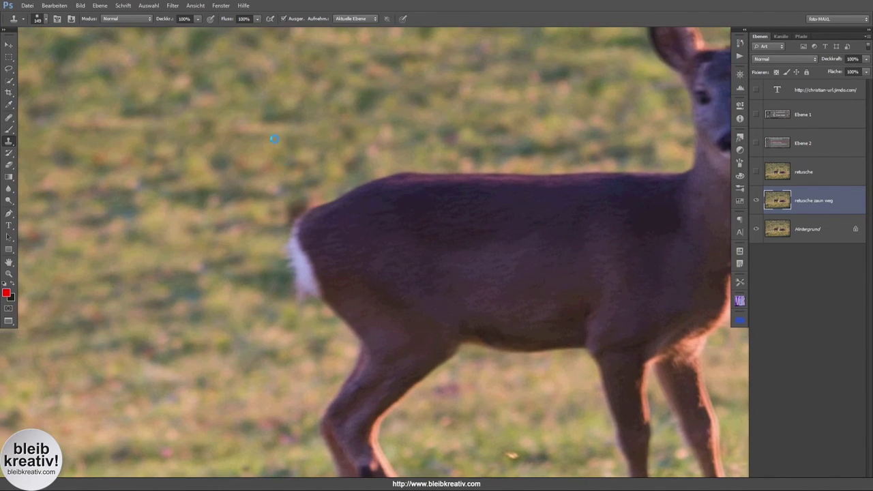
drag(274, 139, 239, 135)
mouse_move(293, 182)
mouse_down()
mouse_move(291, 205)
mouse_move(312, 195)
mouse_move(272, 225)
mouse_up()
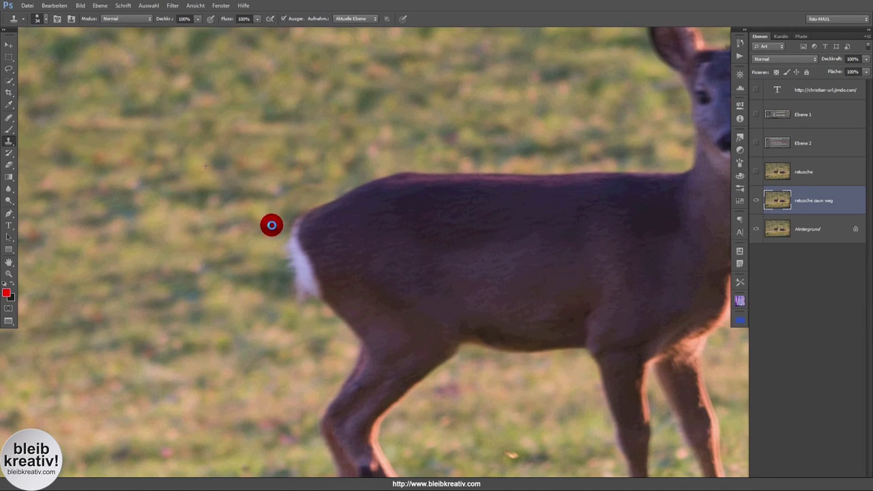
scroll(359, 163, right, 2)
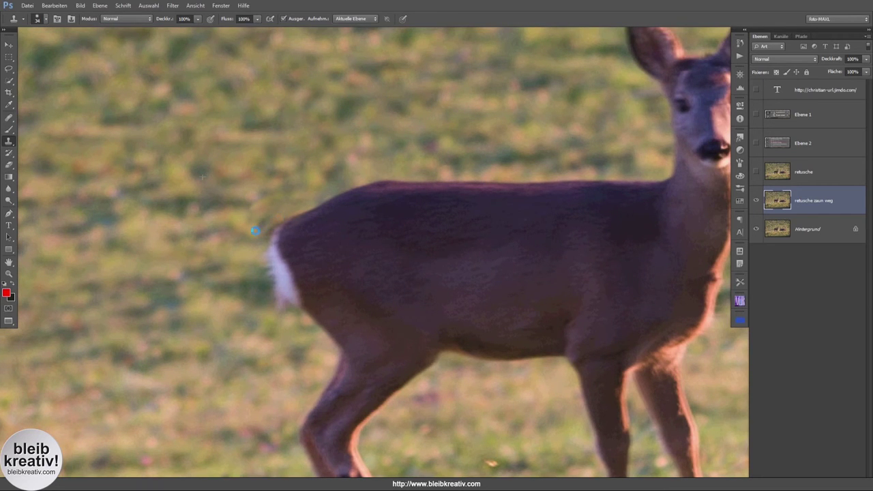
key(j)
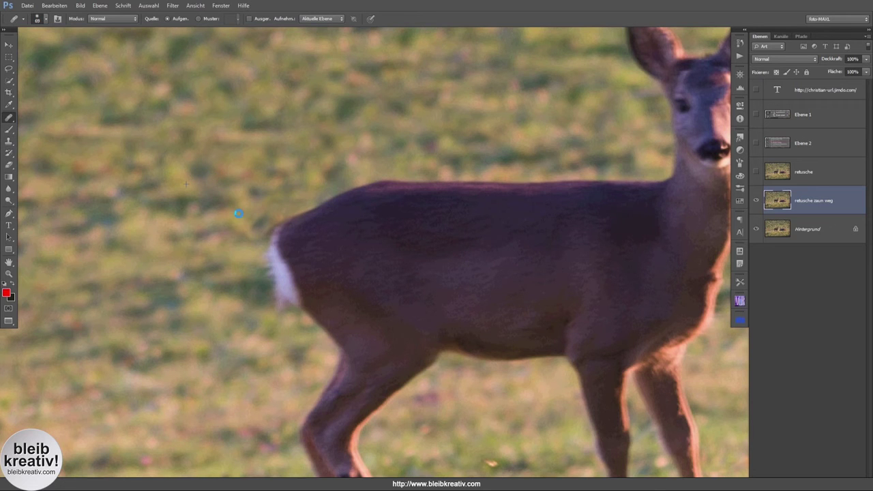
click(461, 130)
drag(460, 130, 240, 238)
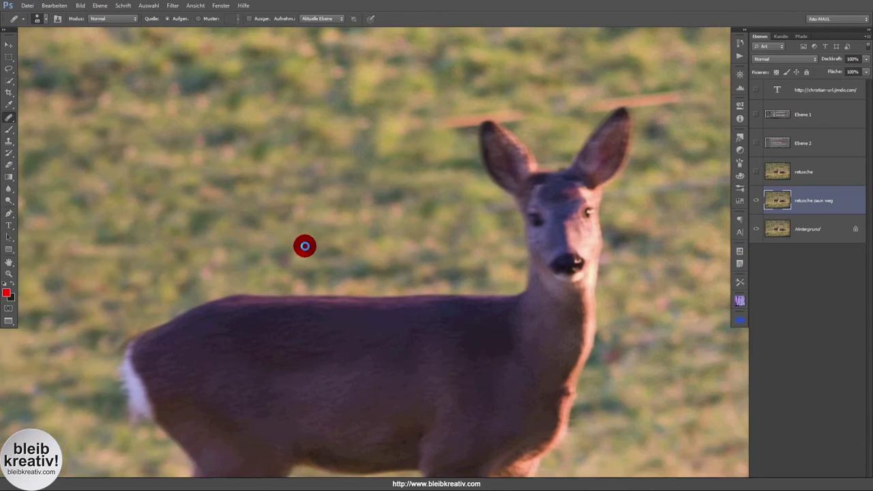
key(s)
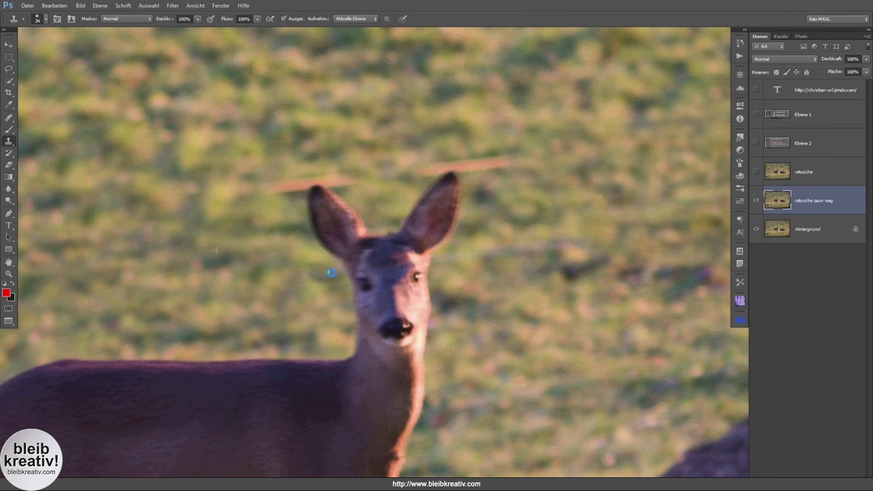
- Clone grass over the faint fence line right of the deer and heal blotches near its head
alt+click(618, 285)
drag(591, 252, 468, 255)
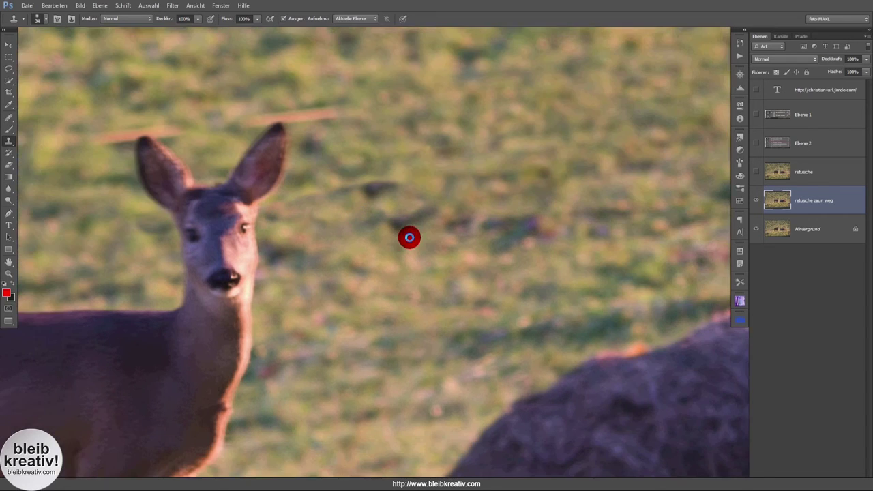
drag(532, 259, 344, 204)
key(j)
click(380, 170)
mouse_move(400, 217)
mouse_down()
mouse_move(422, 198)
mouse_move(613, 317)
mouse_up()
- Clone out the remaining stripe above the head with a 76 px brush and fit the image on screen
key(s)
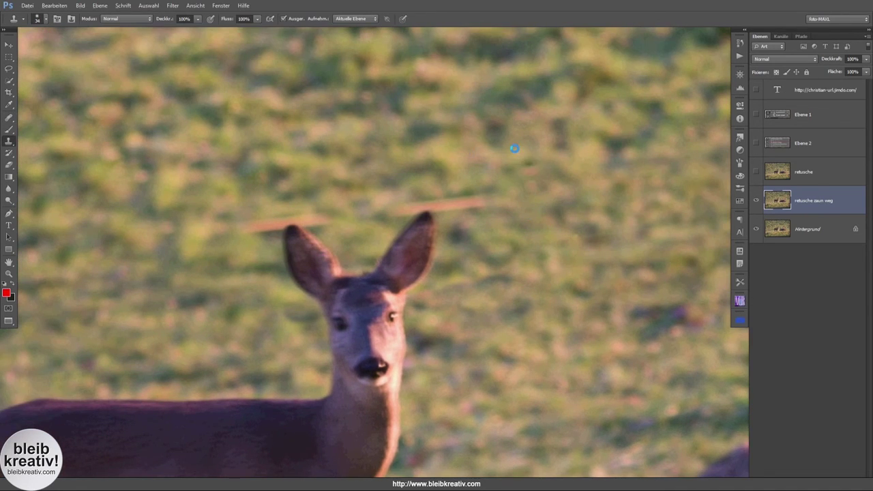
drag(467, 121, 495, 113)
mouse_move(493, 193)
mouse_down()
mouse_move(403, 195)
mouse_move(378, 204)
mouse_up()
alt+click(335, 176)
drag(320, 217, 251, 217)
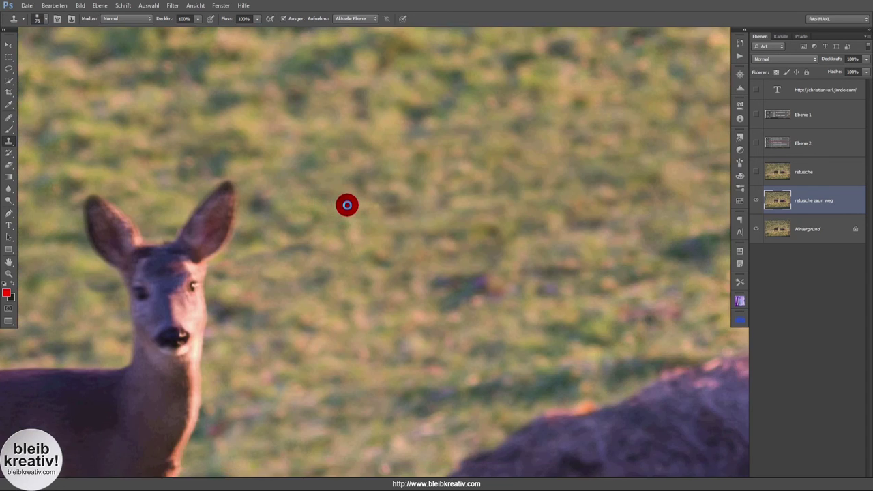
drag(546, 235, 347, 202)
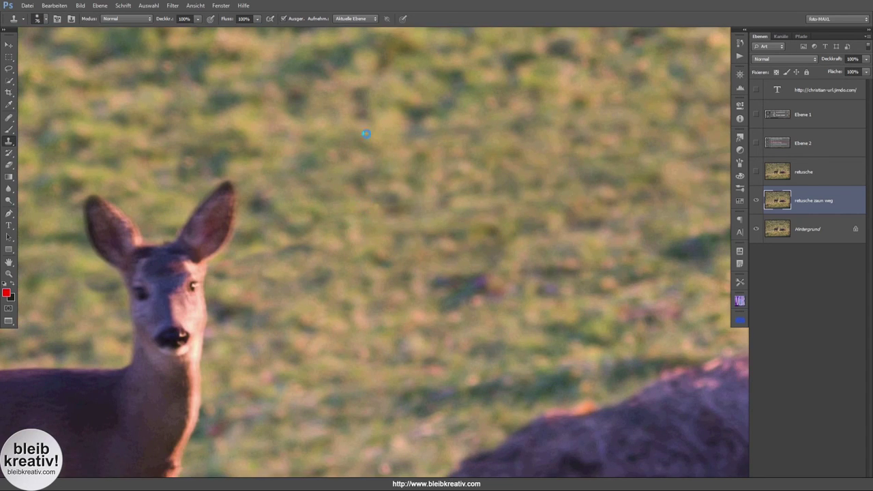
key(ctrl+0)
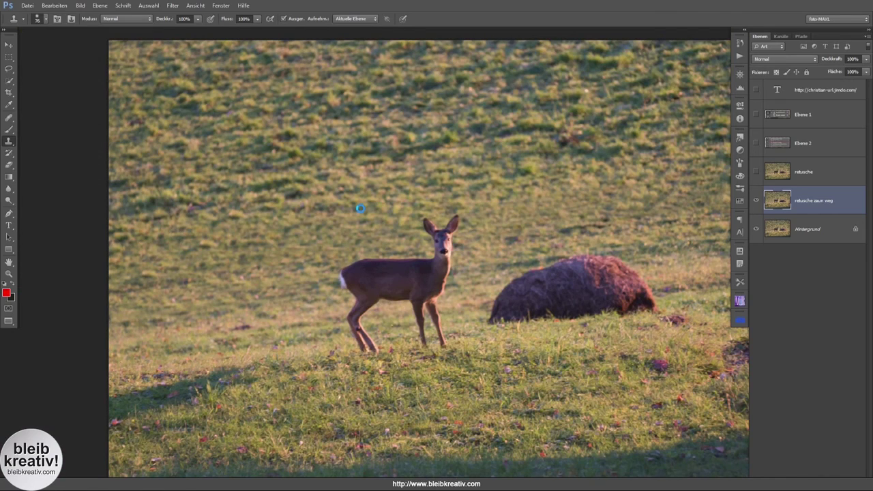
- Turn on Ebene 1 and the web-address text layer, flipping the retouch layer to compare
click(754, 116)
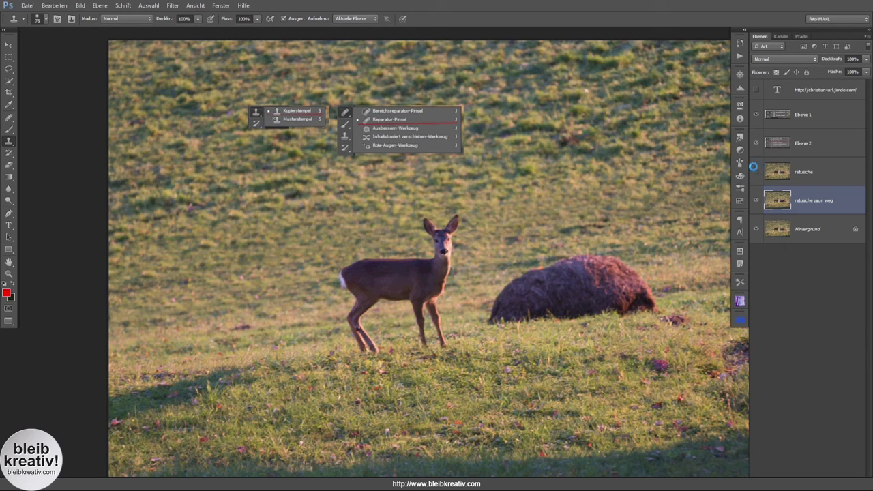
click(755, 201)
click(755, 200)
click(757, 200)
click(755, 90)
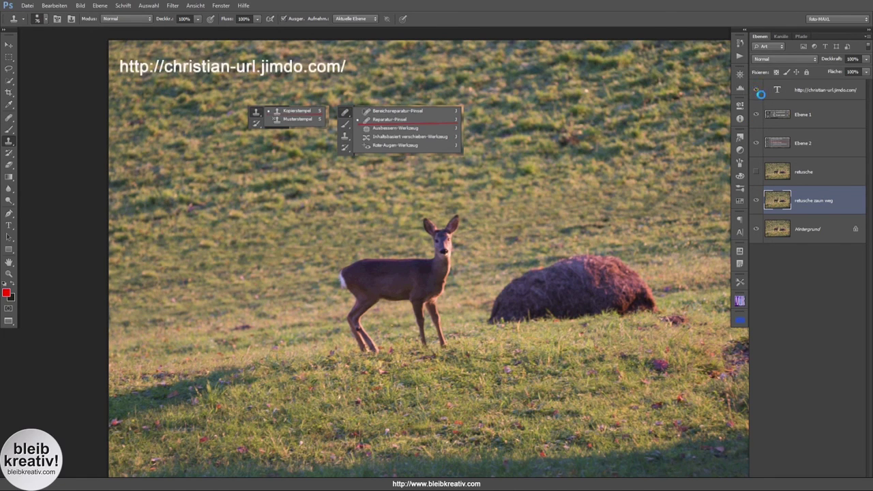